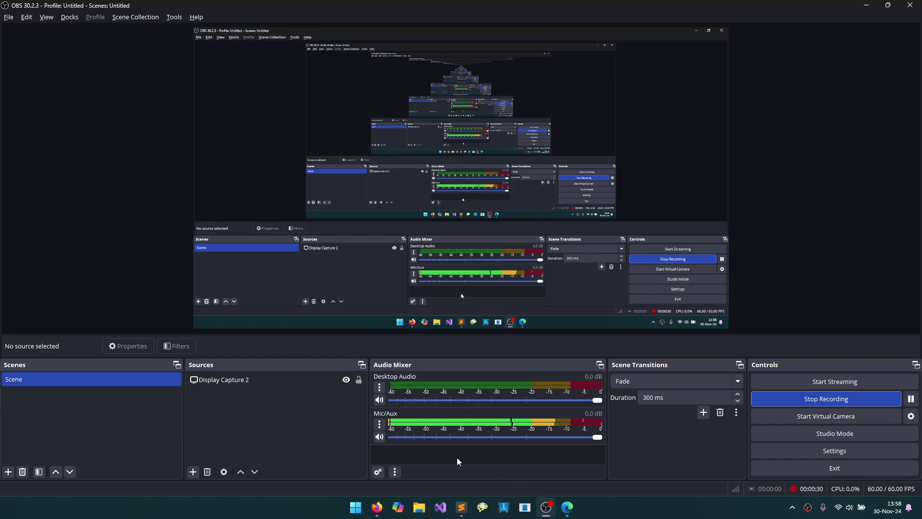
Step: Disable the live preview and select the Display Capture 2 source
right_click(341, 213)
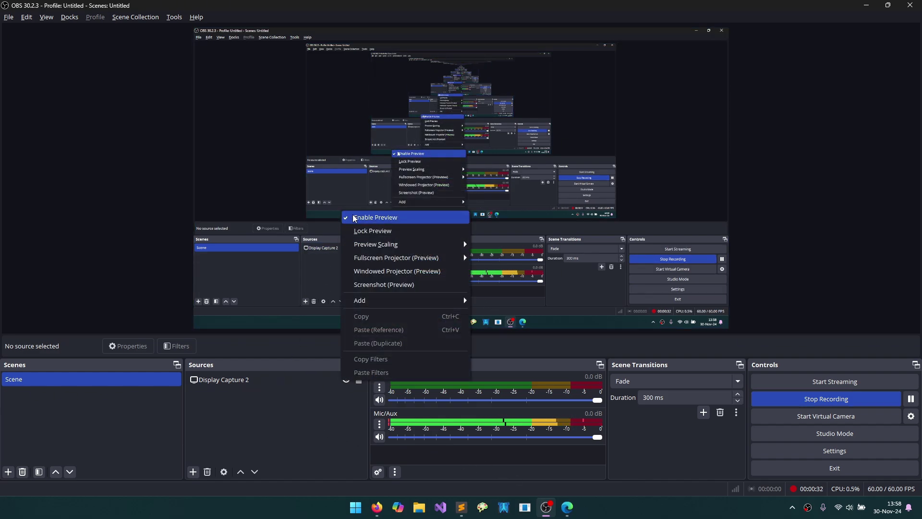
left_click(374, 222)
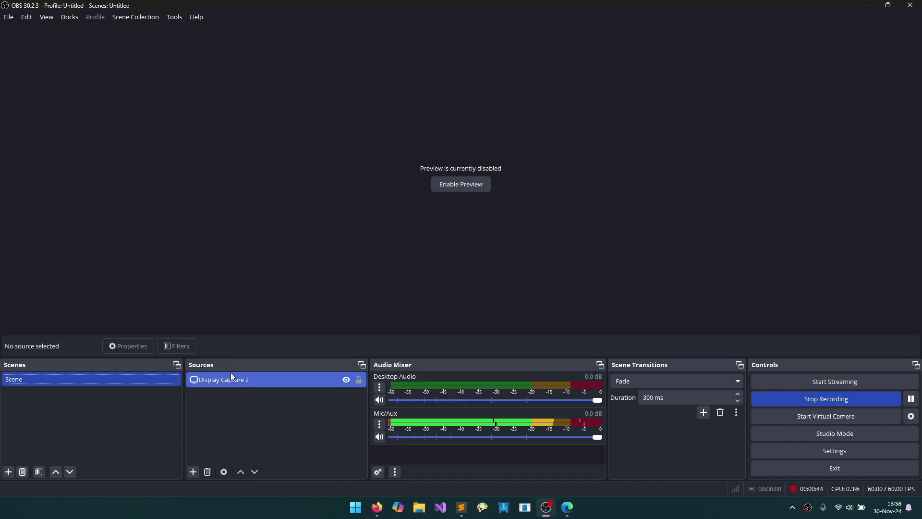
left_click(220, 379)
left_click(257, 390)
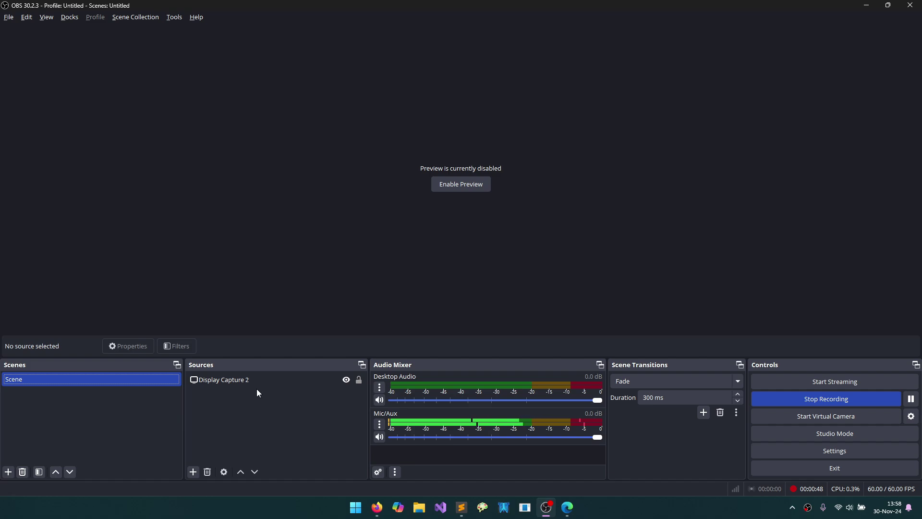
left_click(250, 384)
right_click(260, 399)
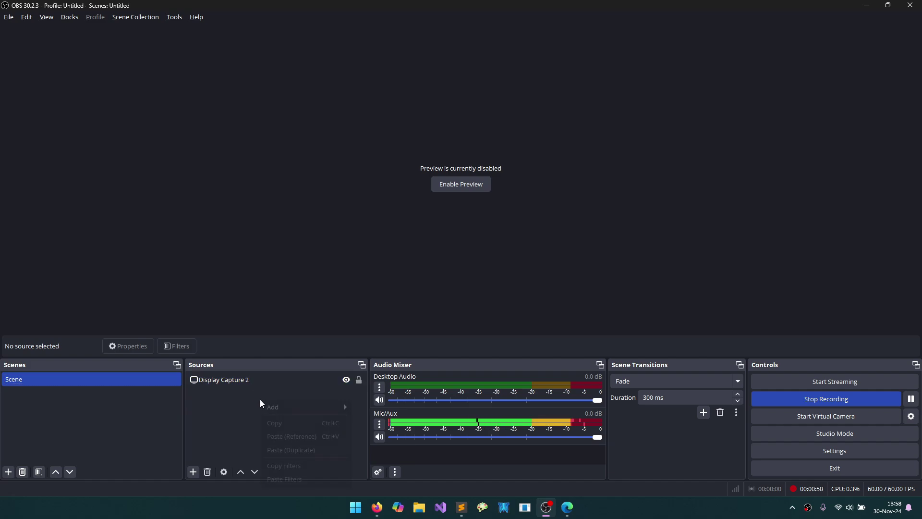
mouse_move(282, 405)
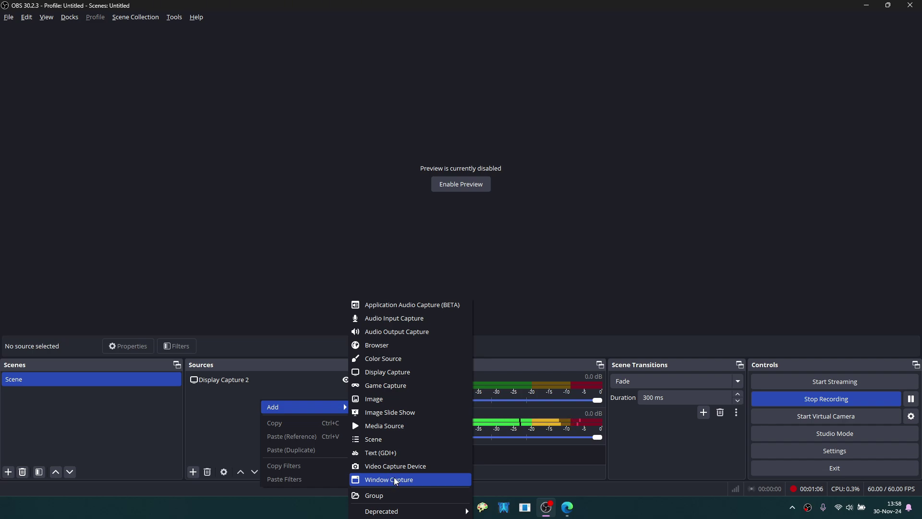
left_click(234, 423)
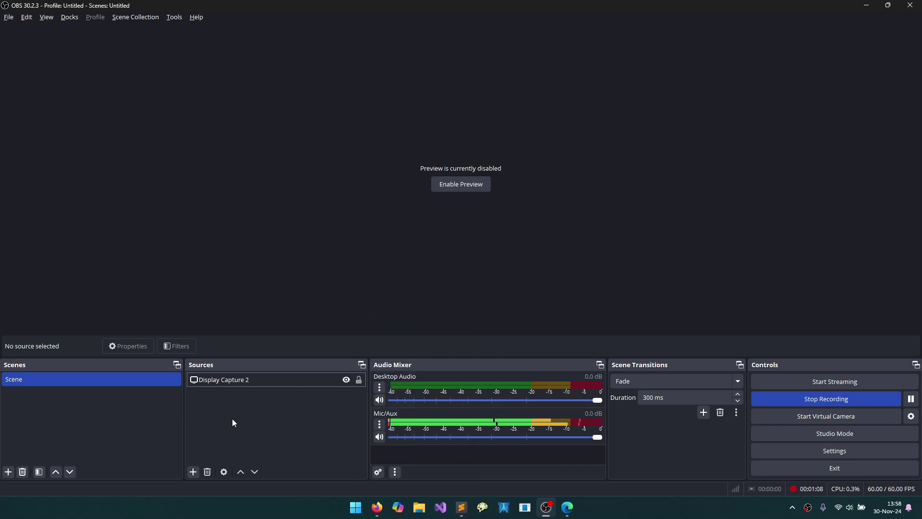
Step: Enable Studio Mode, add a python.png Image source, and shrink it to a small logo in the lower right
left_click(827, 435)
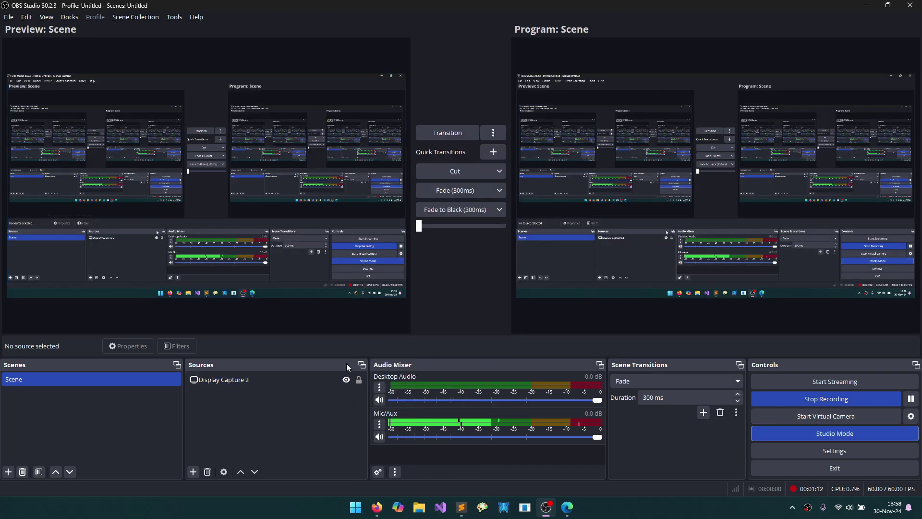
right_click(272, 417)
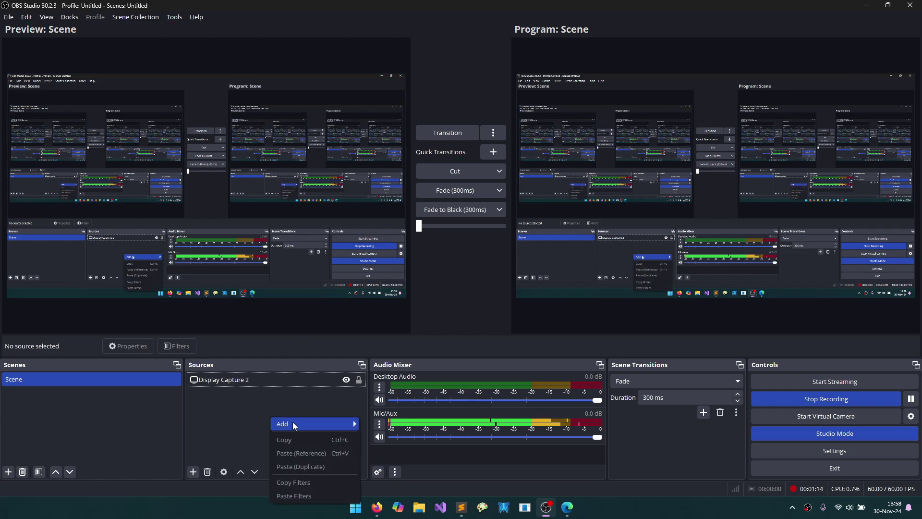
mouse_move(309, 424)
left_click(407, 395)
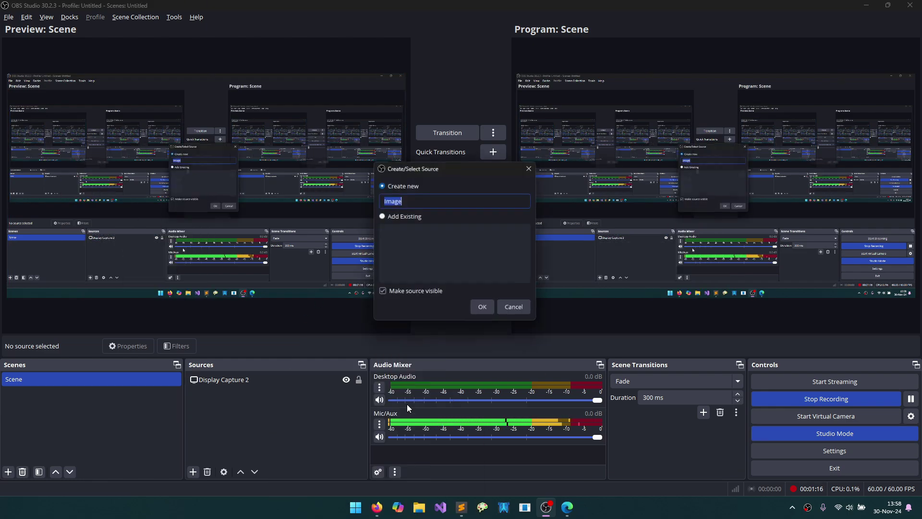
left_click(483, 310)
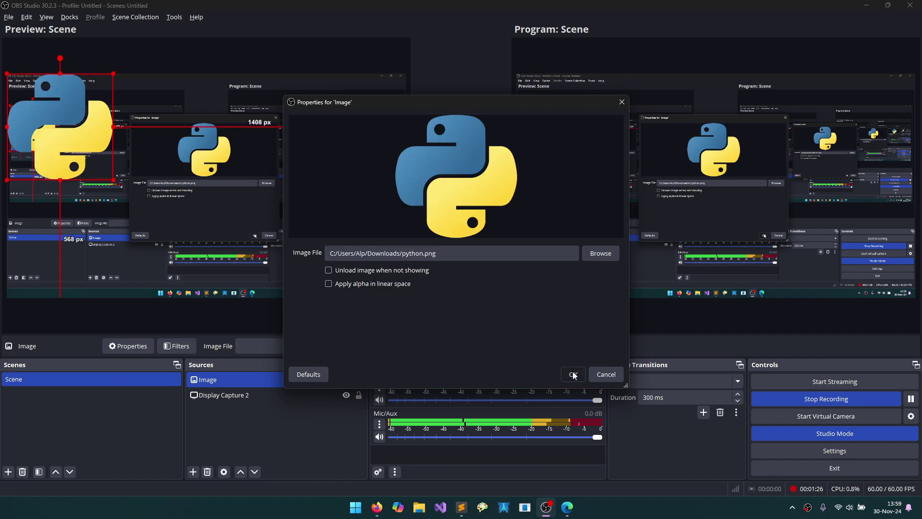
left_click(573, 374)
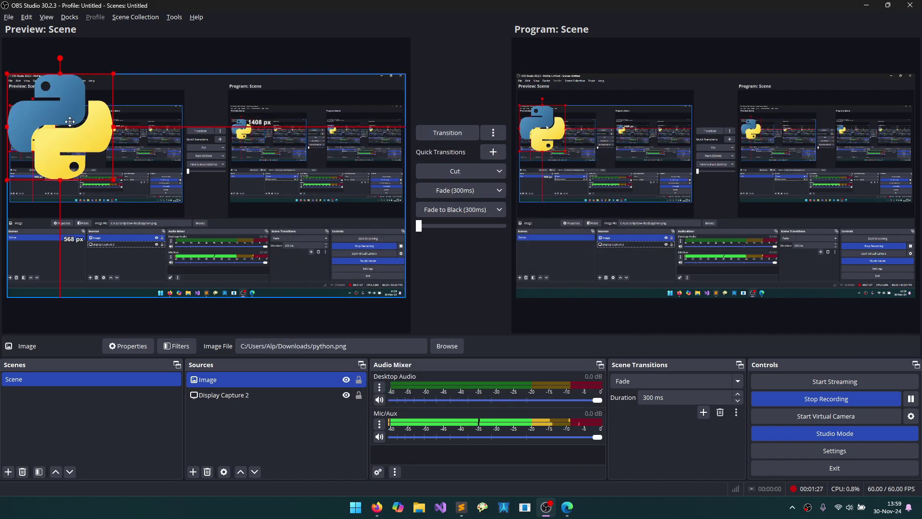
left_click_drag(74, 121, 339, 223)
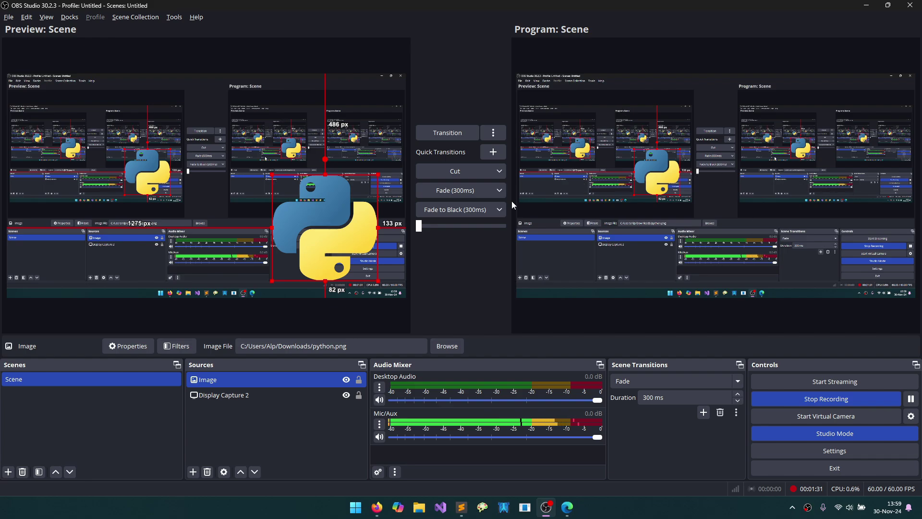
left_click_drag(272, 175, 388, 278)
Step: Add a Window Capture source capturing the Sublime Text window
right_click(273, 420)
mouse_move(331, 425)
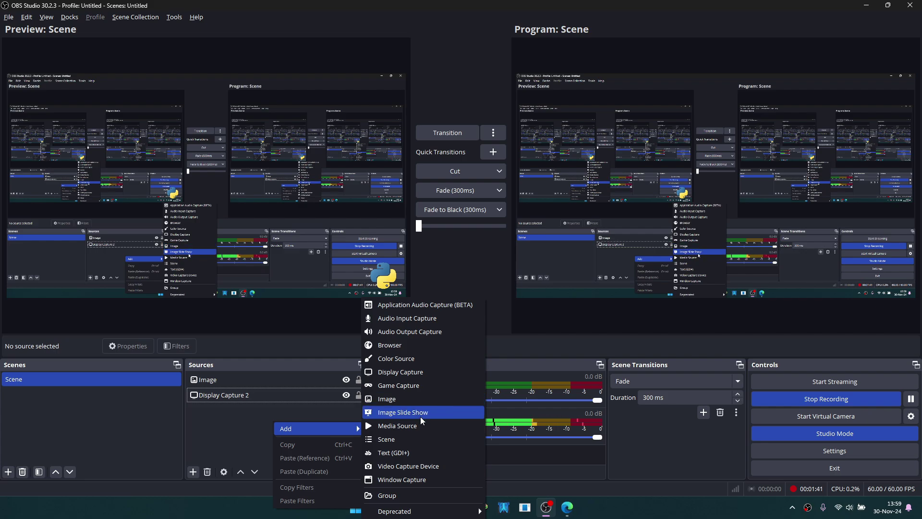
left_click(416, 478)
left_click(485, 310)
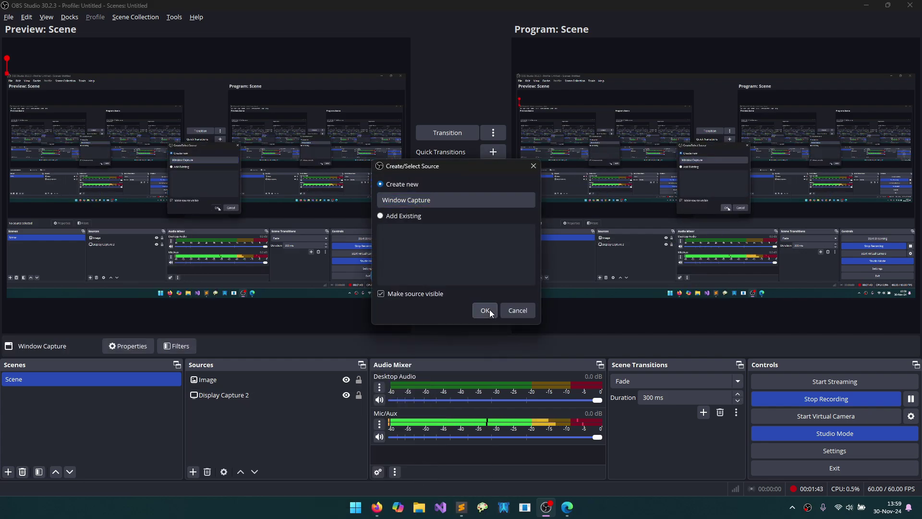
left_click(520, 254)
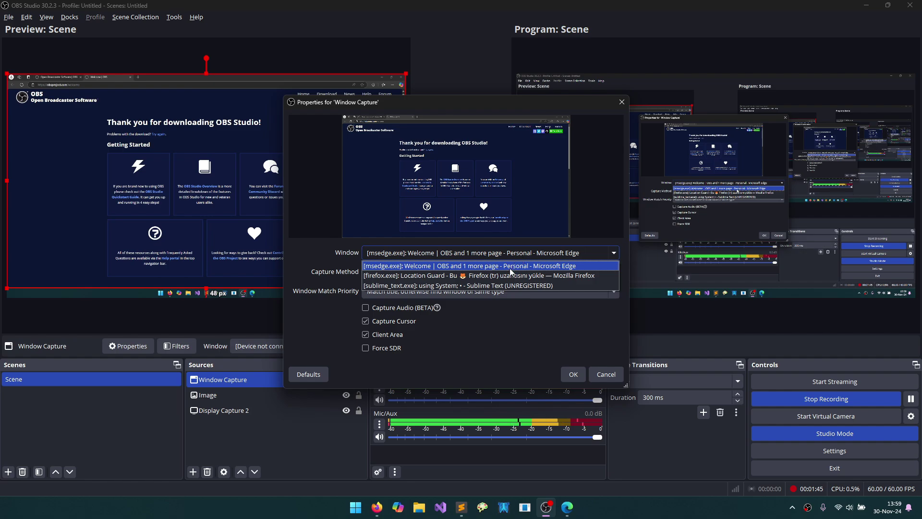
left_click(501, 286)
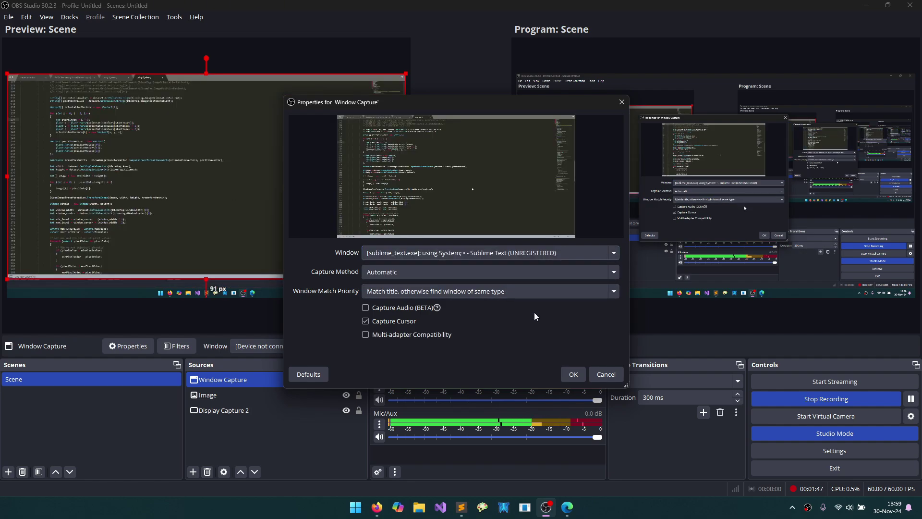
left_click(578, 373)
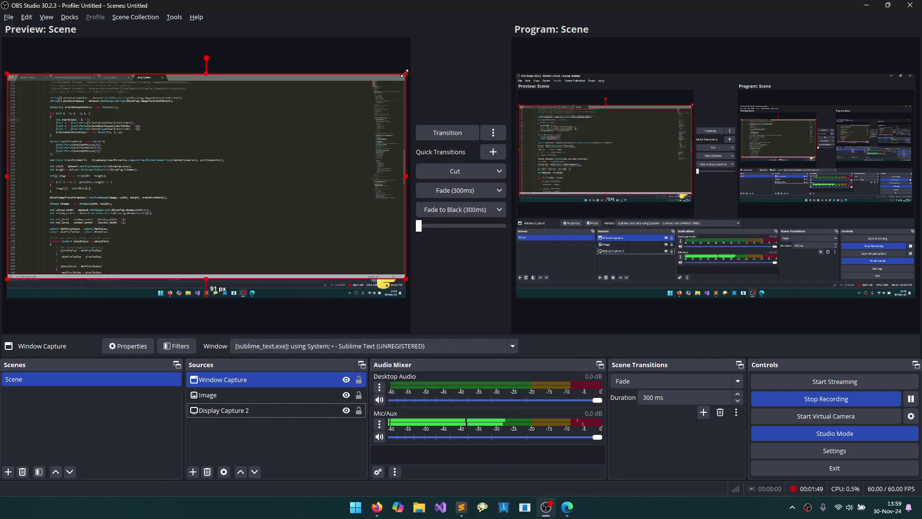
Step: Resize the Window Capture to about 1121 px wide in the preview's lower left, then deselect it
left_click_drag(406, 74, 195, 186)
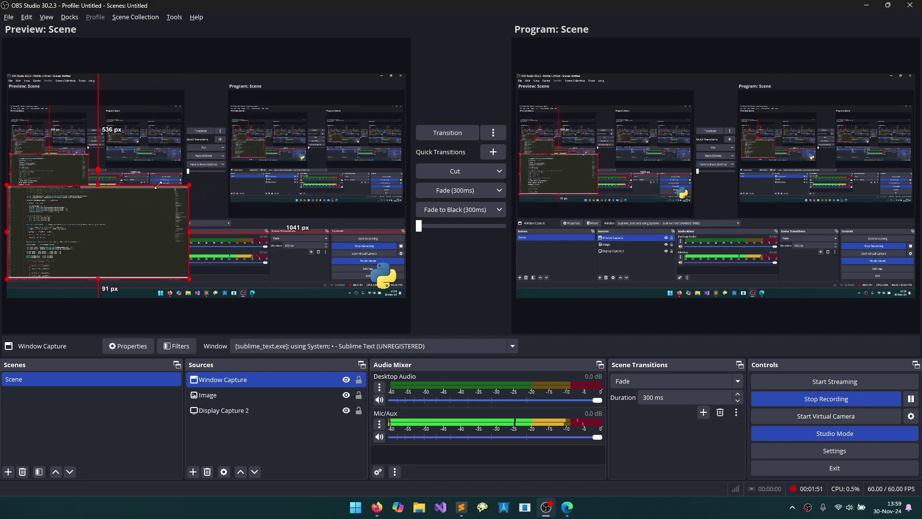
left_click_drag(120, 211, 119, 230)
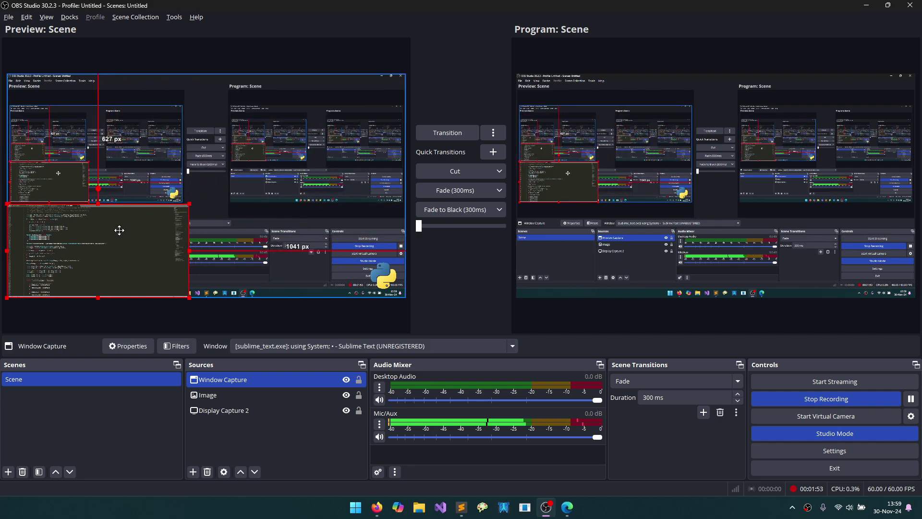
left_click_drag(188, 204, 173, 215)
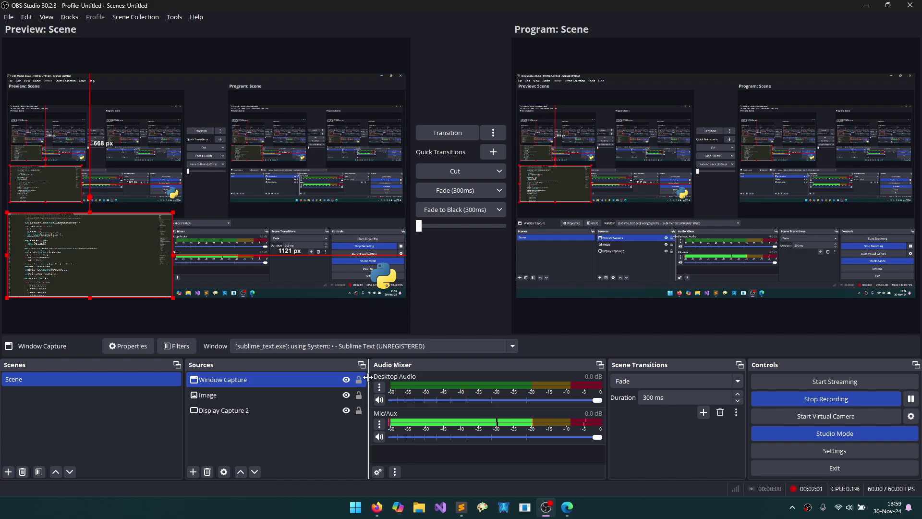
left_click(330, 457)
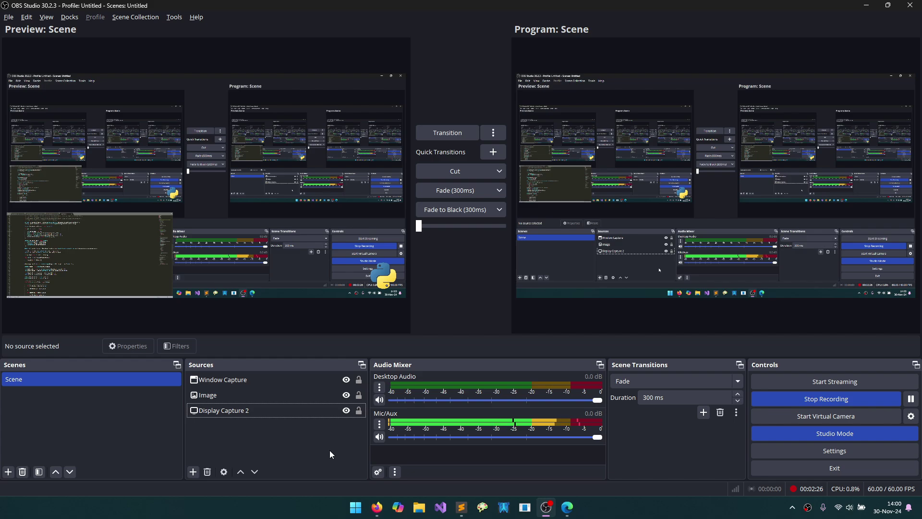
Step: Turn off Studio Mode, re-enable the preview, and deselect the capture source
left_click(846, 434)
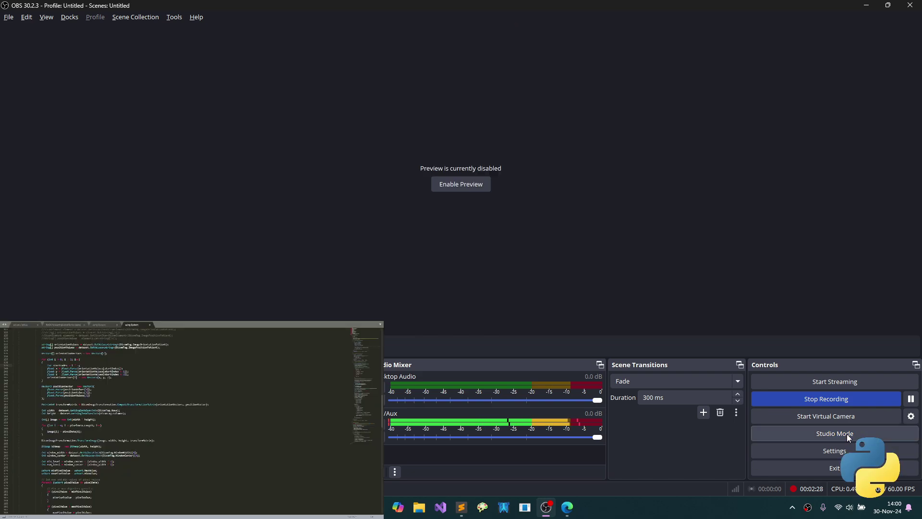
left_click(474, 190)
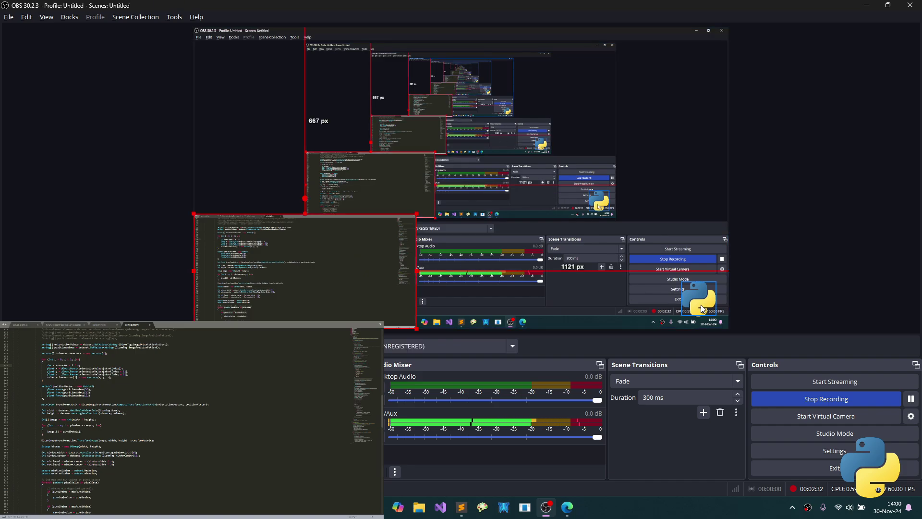
left_click(701, 302)
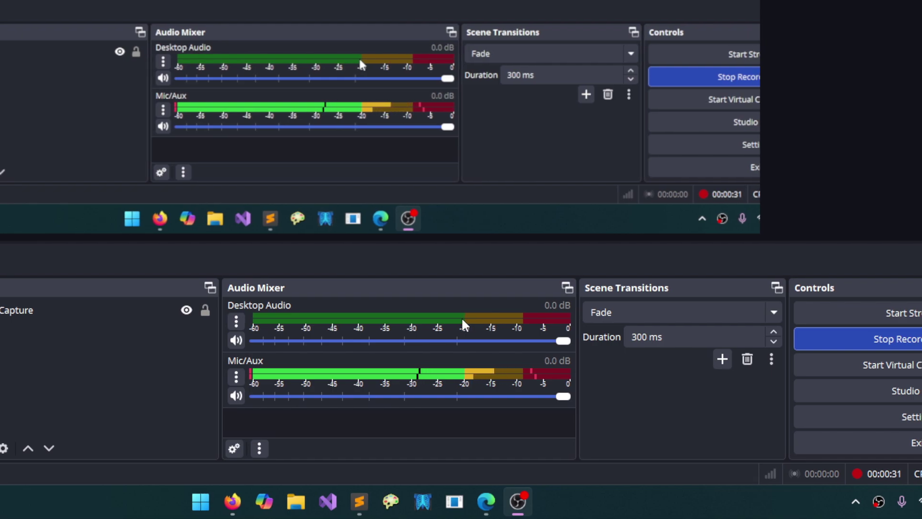
Step: Select and deselect the Display Capture source, then open Settings
left_click(149, 318)
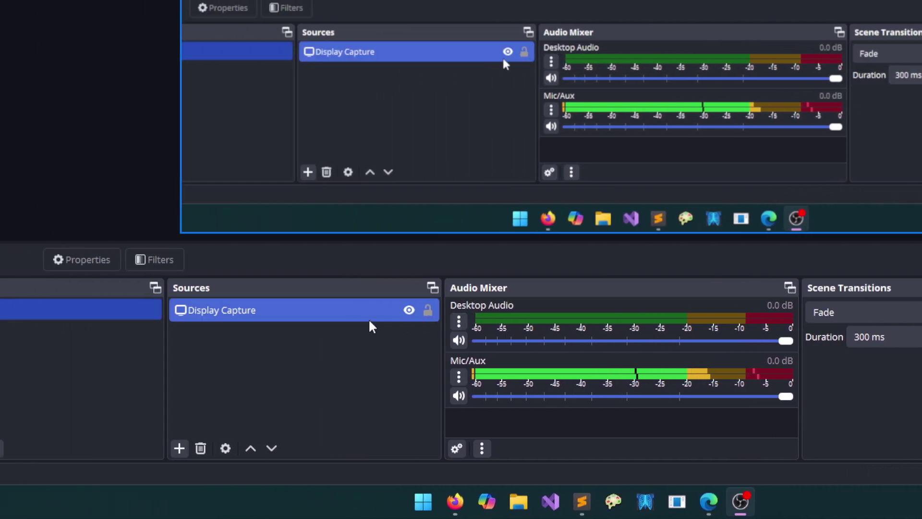
left_click(369, 326)
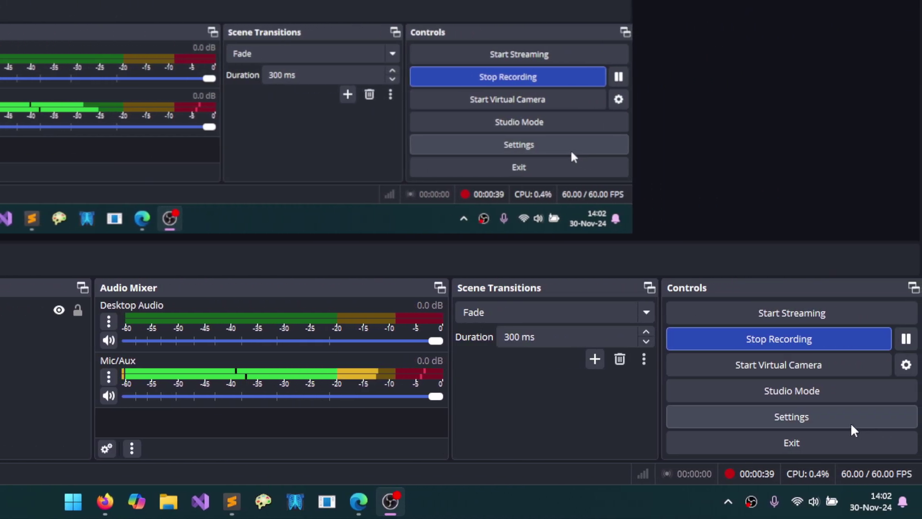
left_click(833, 417)
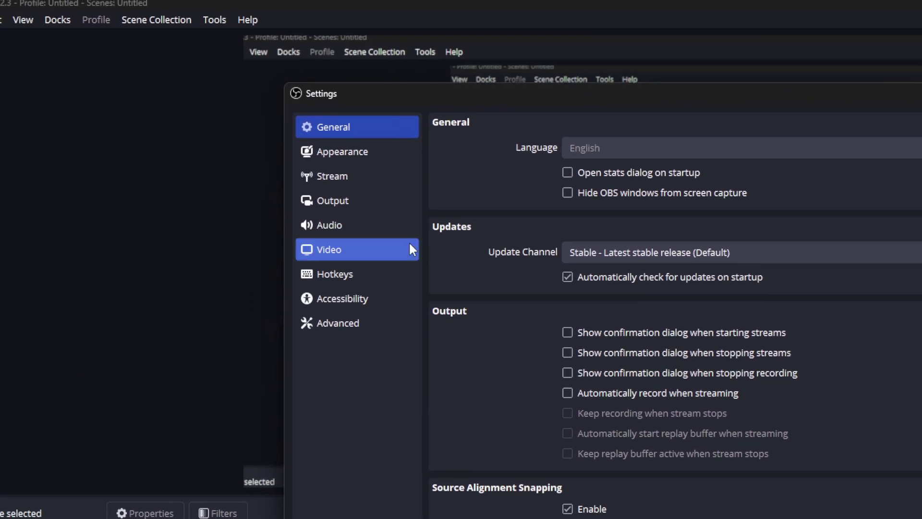
Step: Verify 1920x1080 base and output resolution at 60 FPS, then go to the Output page
left_click(412, 248)
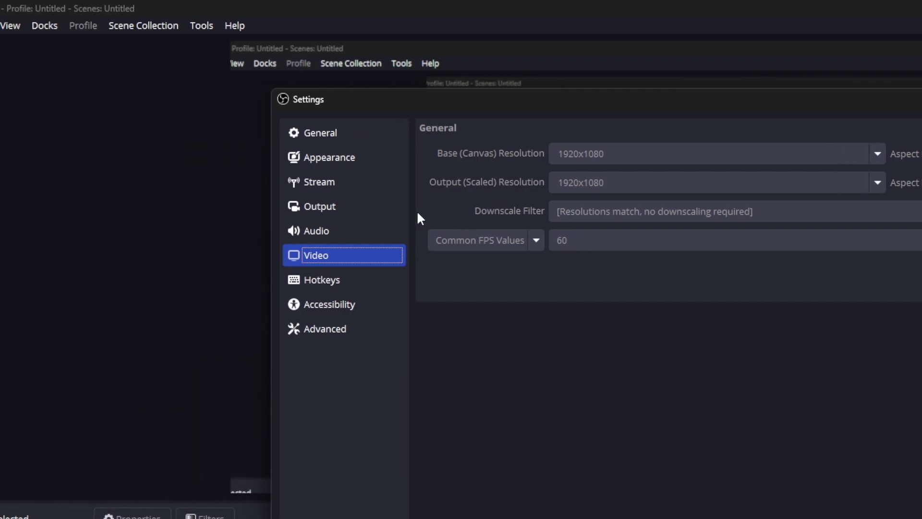
left_click(404, 205)
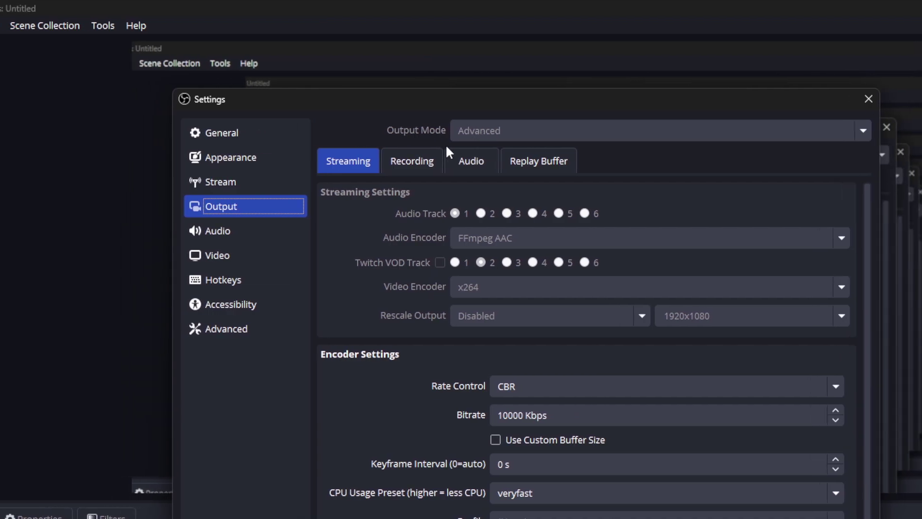
Step: Set recording to Matroska with NVIDIA NVENC H.264, P5 Slow, High Quality tuning, two passes
left_click(423, 161)
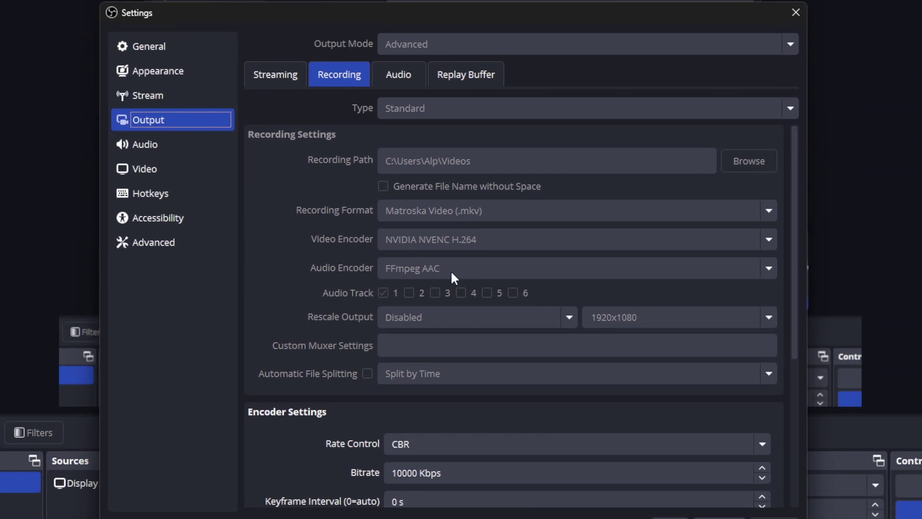
scroll(459, 264, "down", 5)
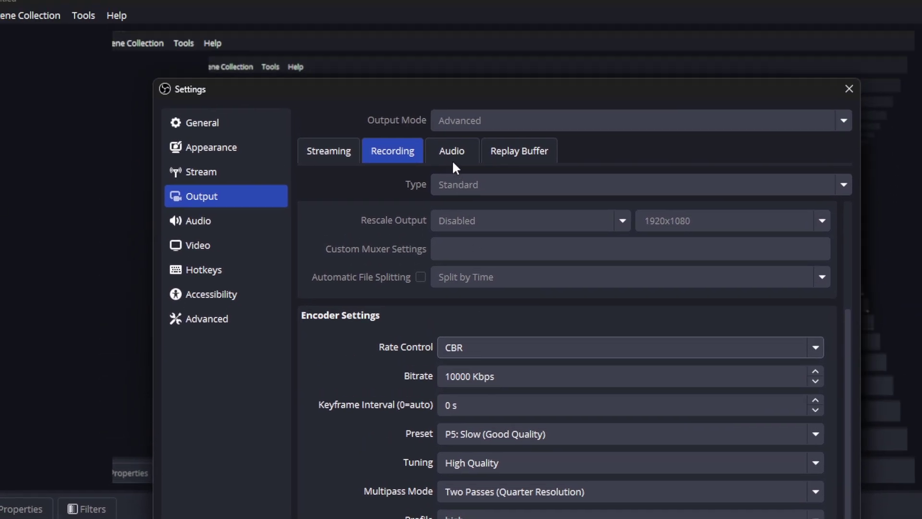
left_click(454, 26)
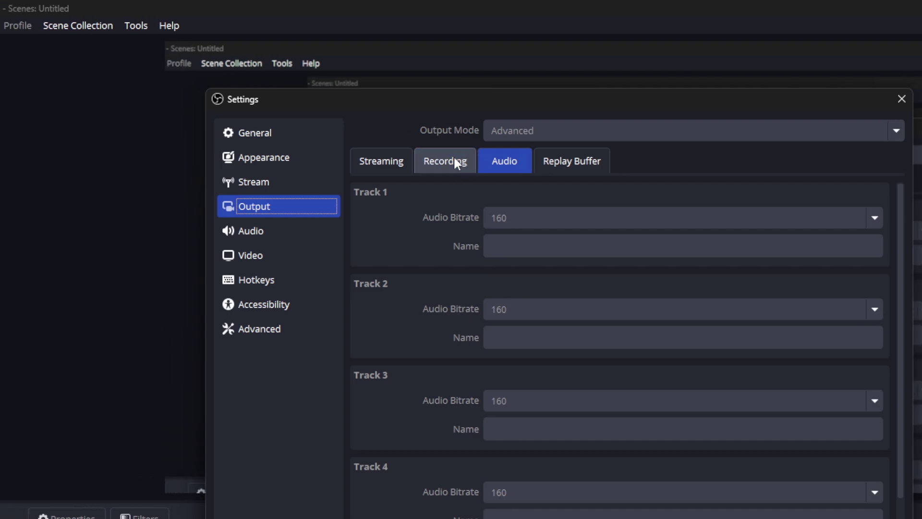
left_click(462, 163)
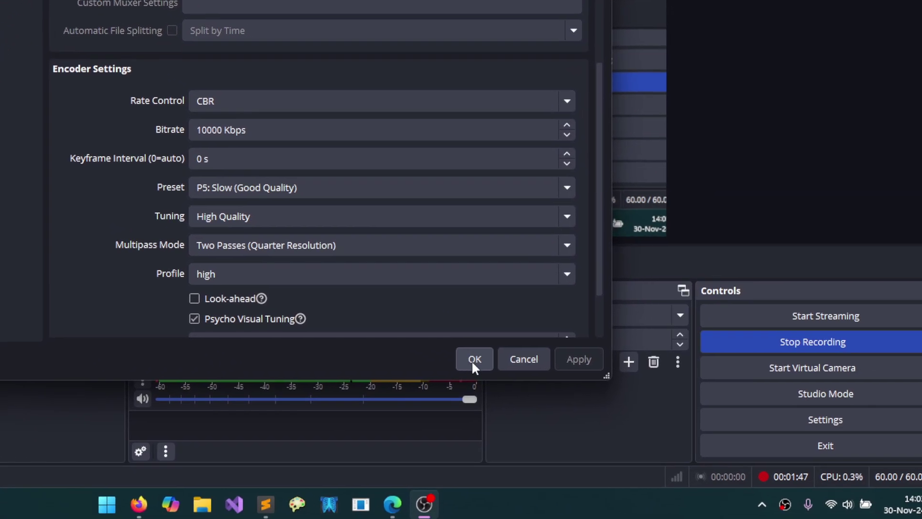
Step: Save the settings and open the recordings folder via File > Show Recordings
left_click(471, 359)
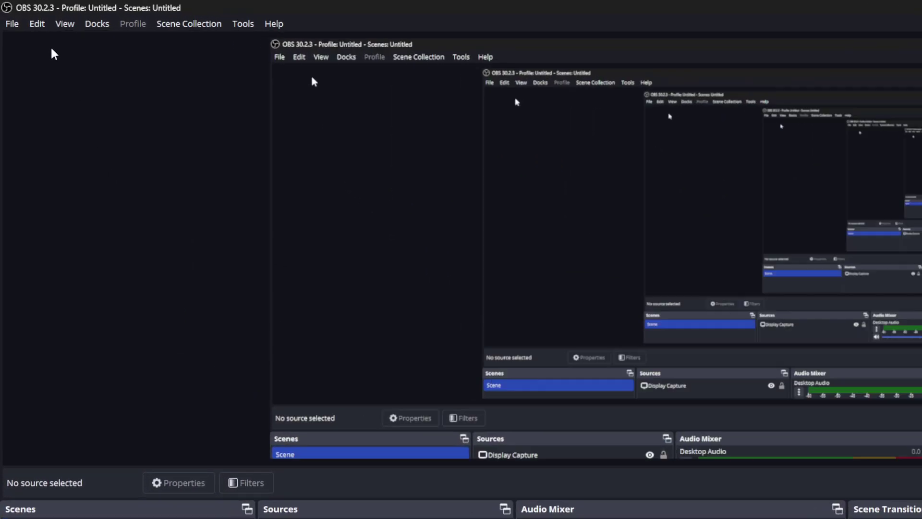
left_click(10, 18)
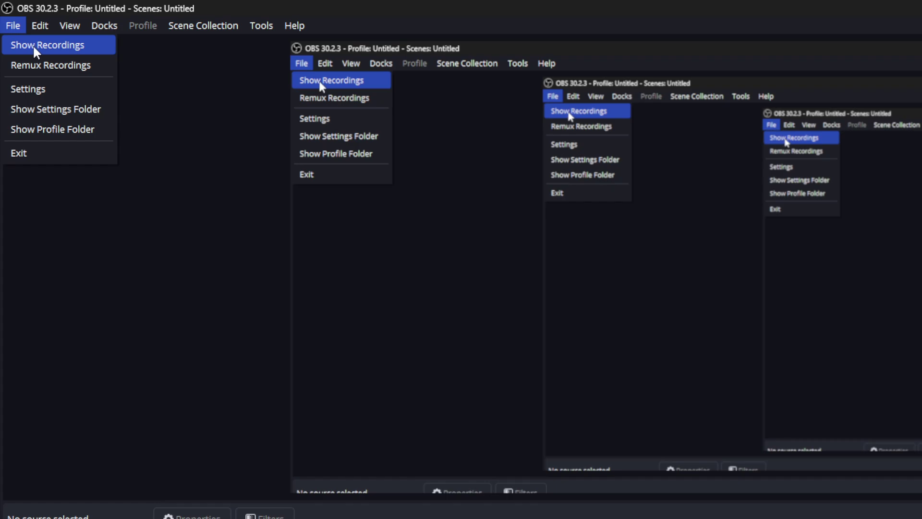
left_click(35, 48)
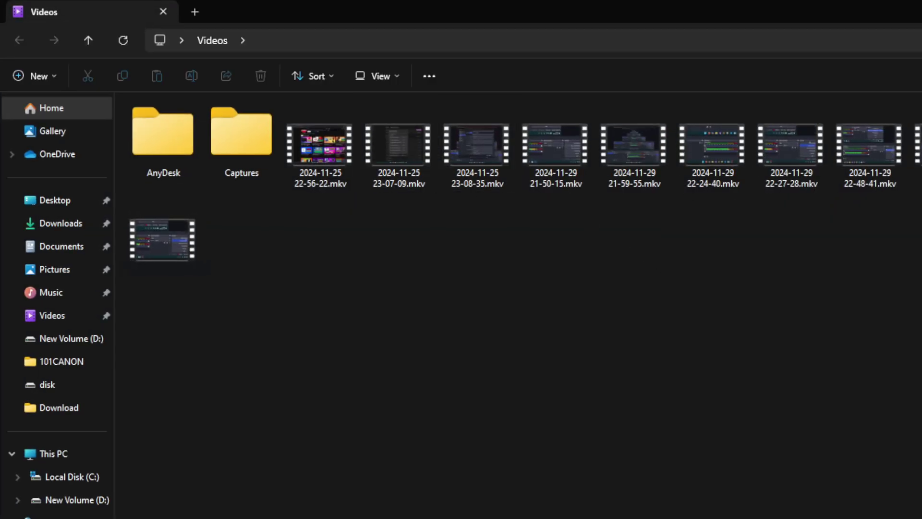
Step: Switch from File Explorer back to the OBS Studio window with Alt+Tab
key("alt+Tab")
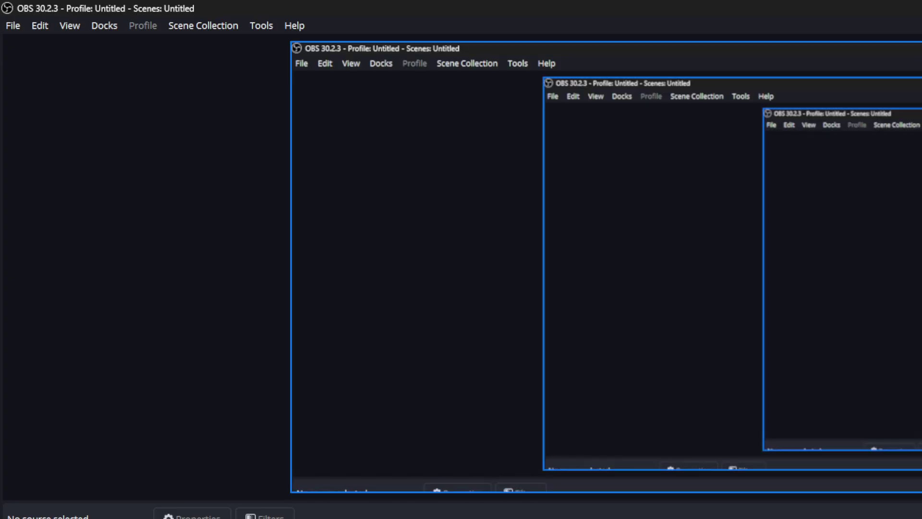